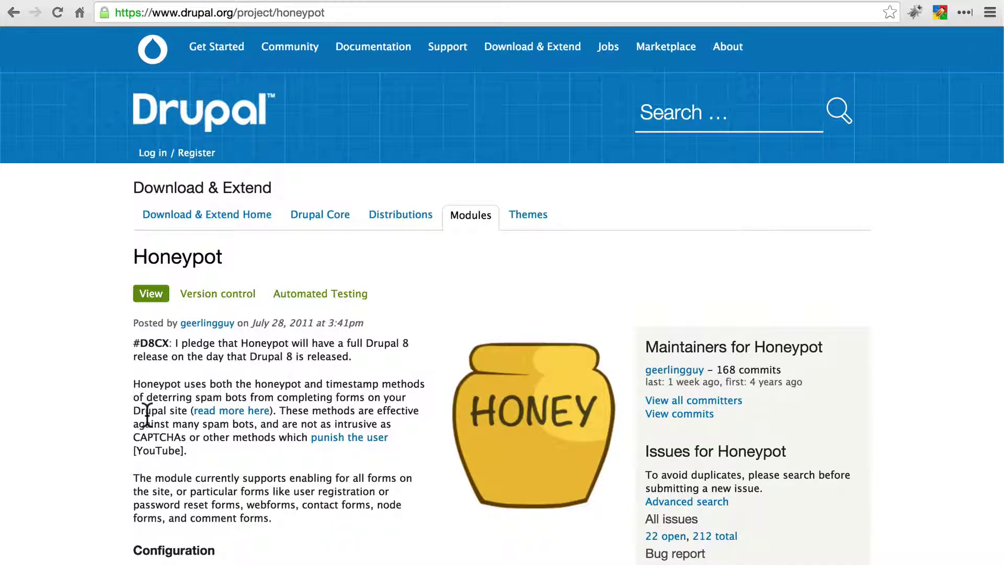
Step: Scroll the Honeypot project page from its description down to Project Information
scroll(58, 461, "down", 15)
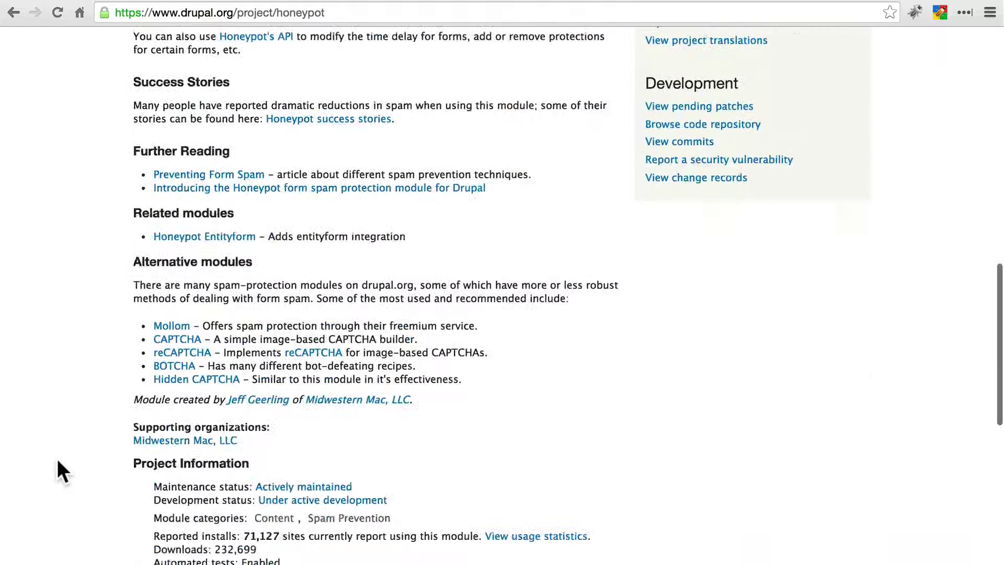
scroll(58, 459, "down", 5)
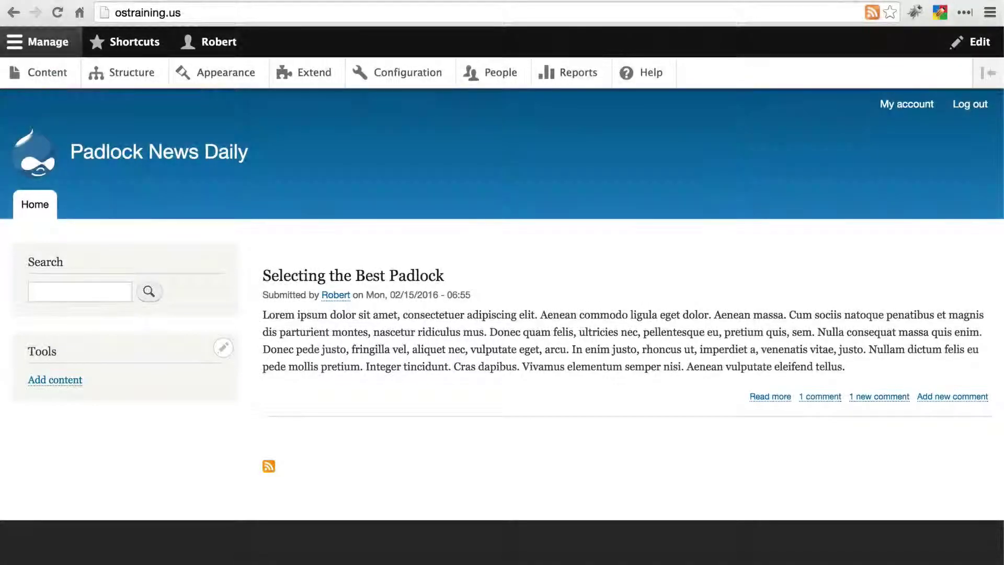
Step: Tick Honeypot under Spam Control in the Extend module list and install it
left_click(302, 78)
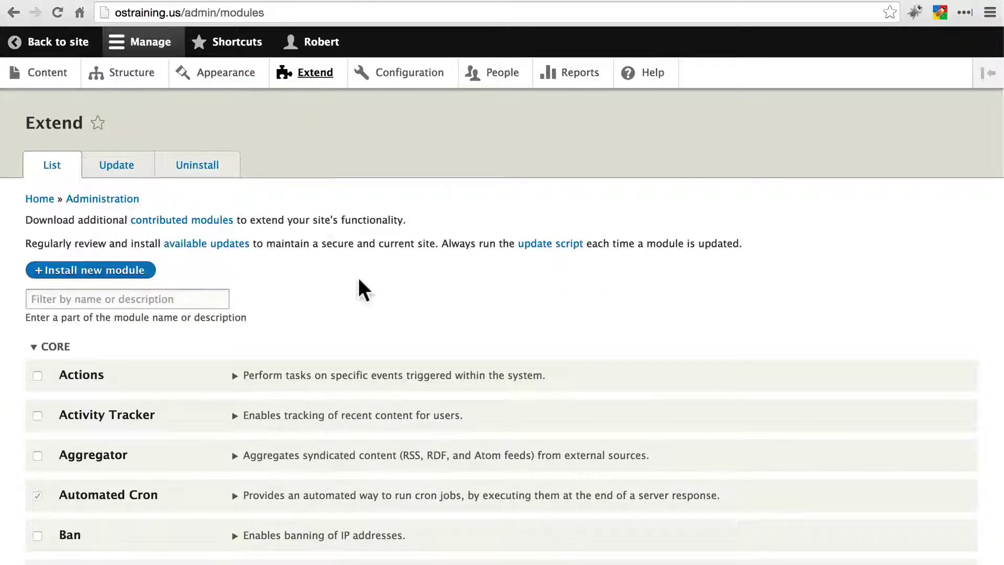
scroll(360, 285, "down", 15)
scroll(359, 280, "down", 20)
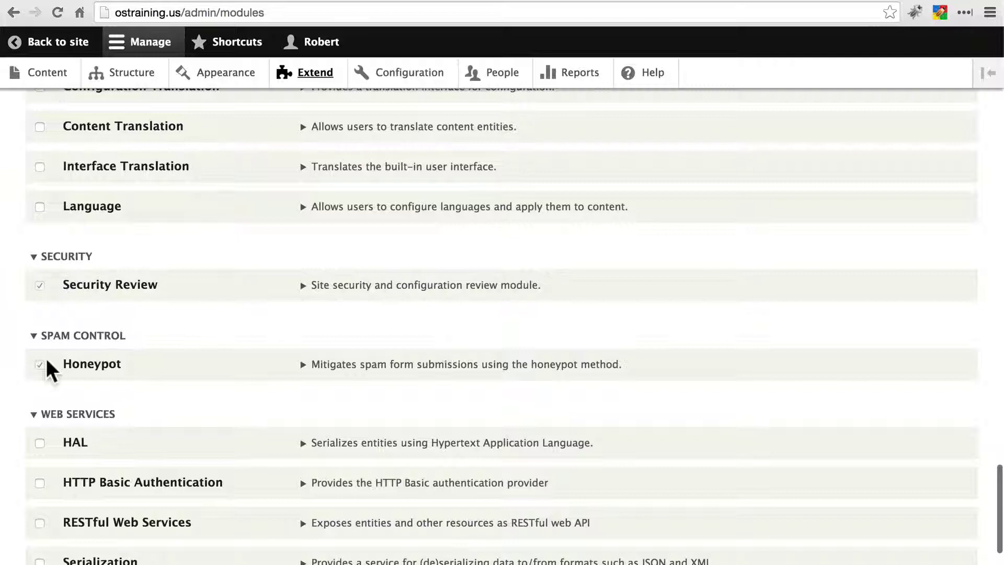
left_click(40, 365)
scroll(139, 374, "down", 3)
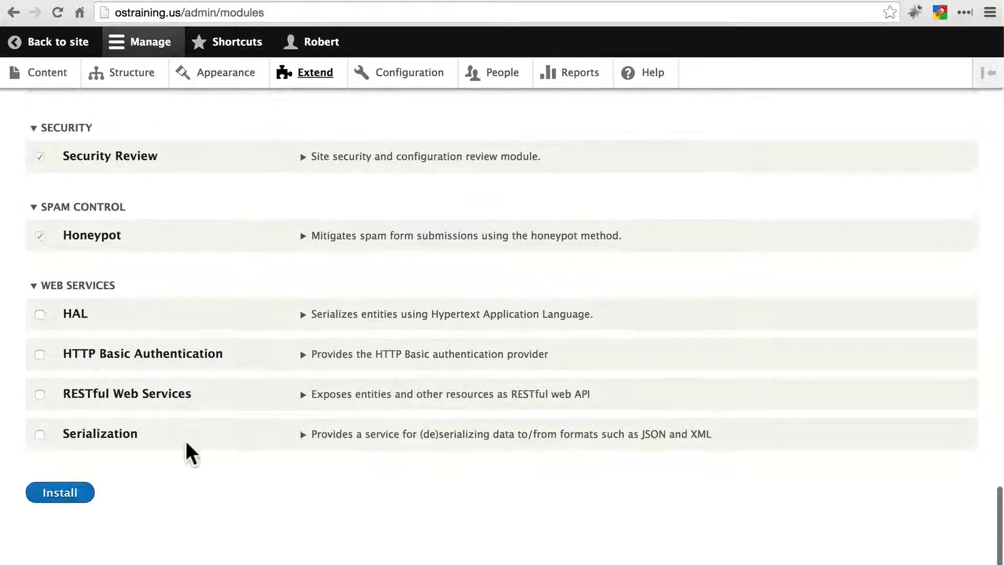
left_click(68, 496)
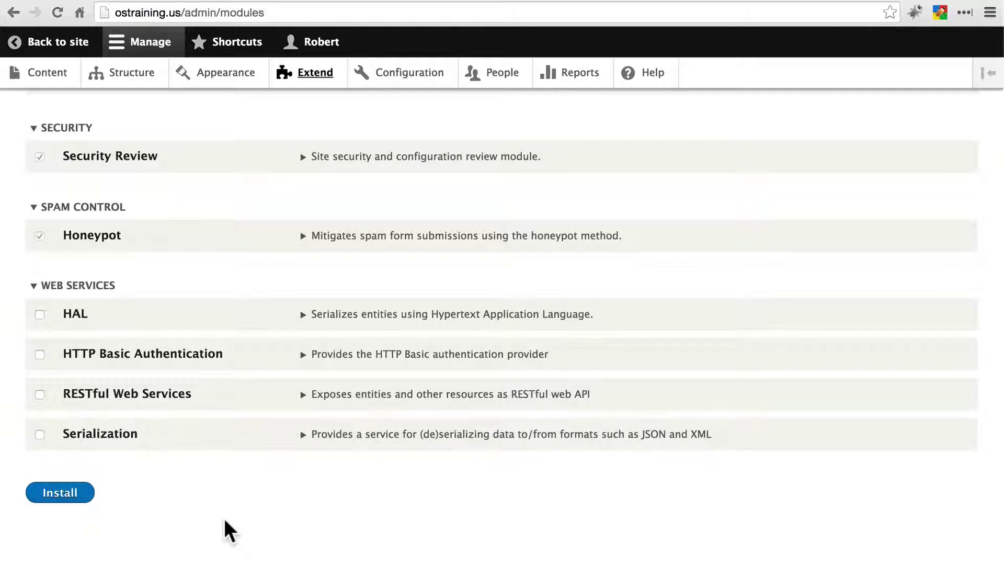
Step: Open Honeypot configuration under Content Authoring and review its element name and time limit options
left_click(417, 78)
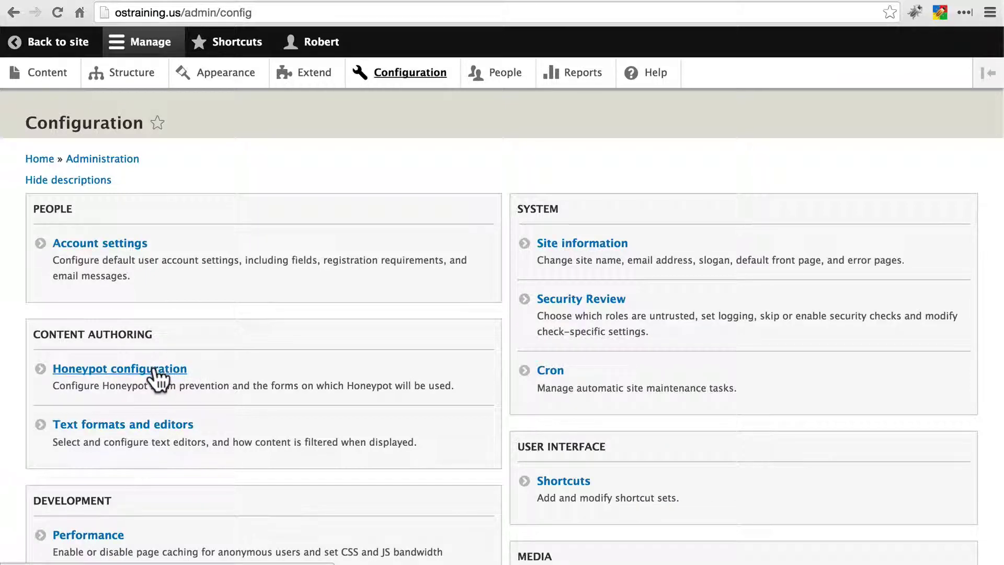
left_click(120, 369)
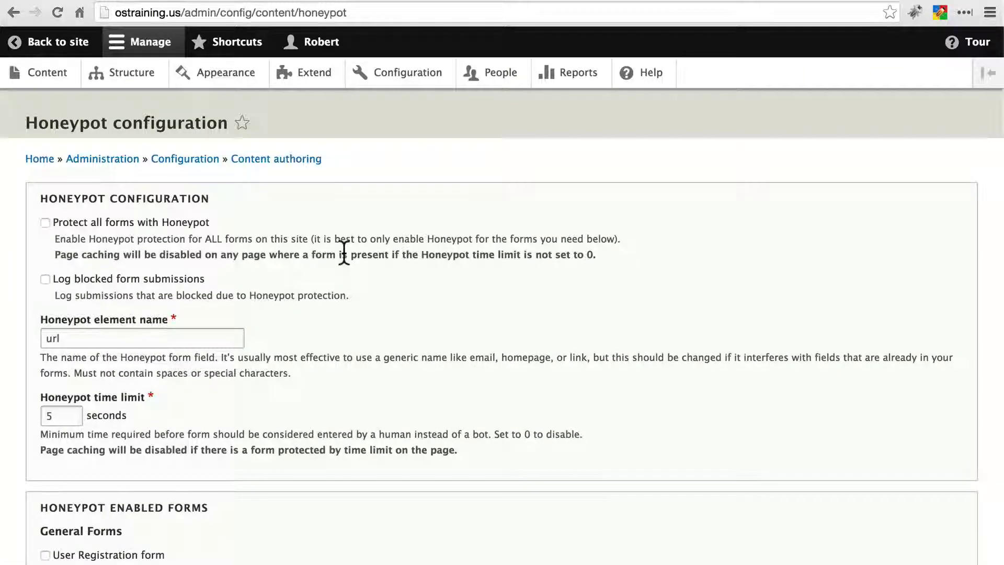
scroll(343, 253, "down", 5)
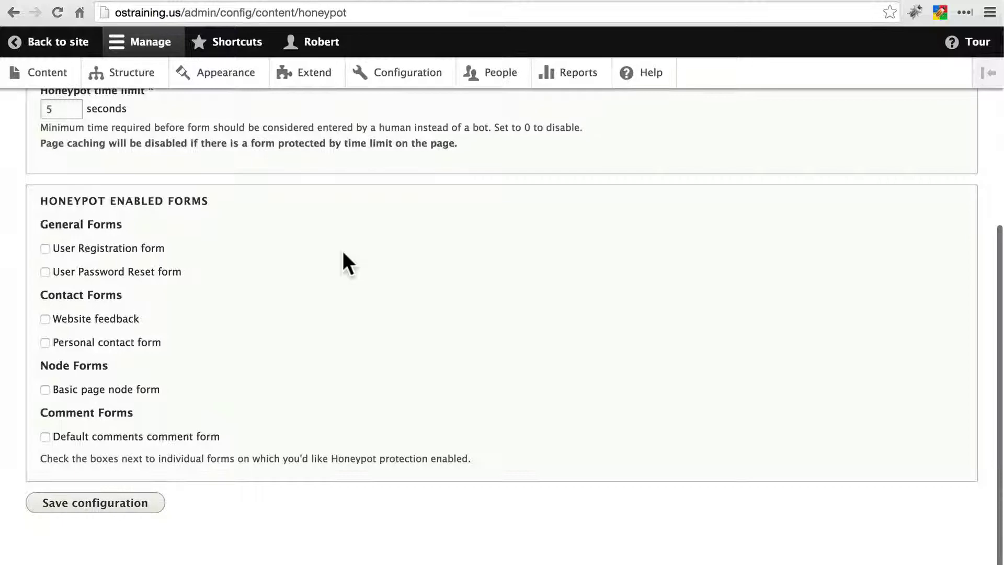
scroll(343, 253, "up", 6)
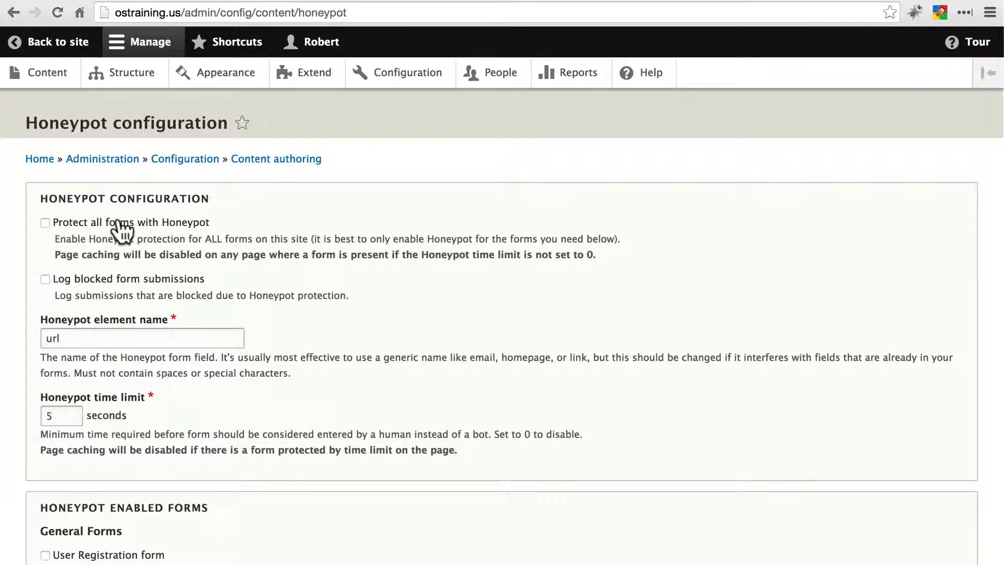
scroll(413, 231, "down", 5)
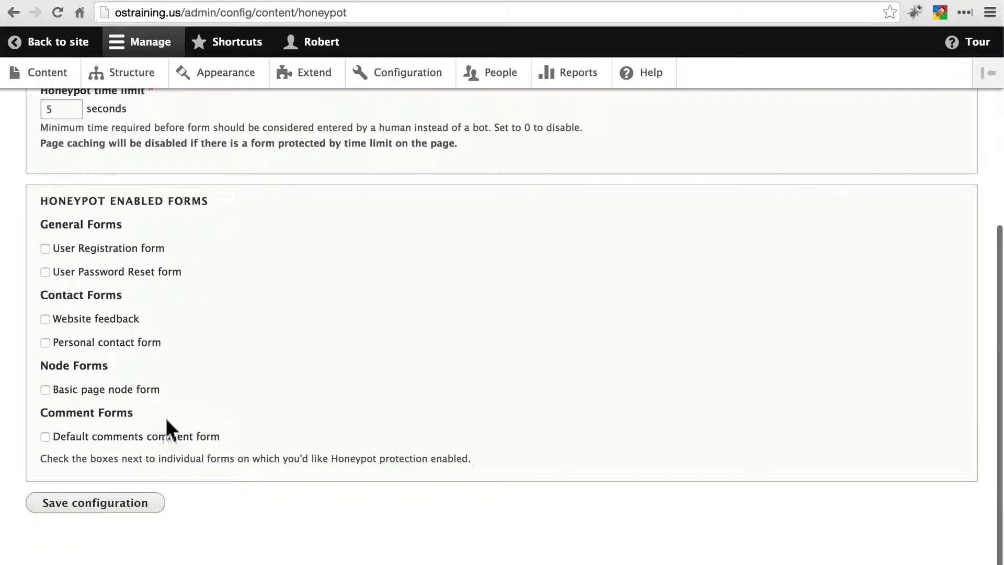
scroll(279, 365, "up", 5)
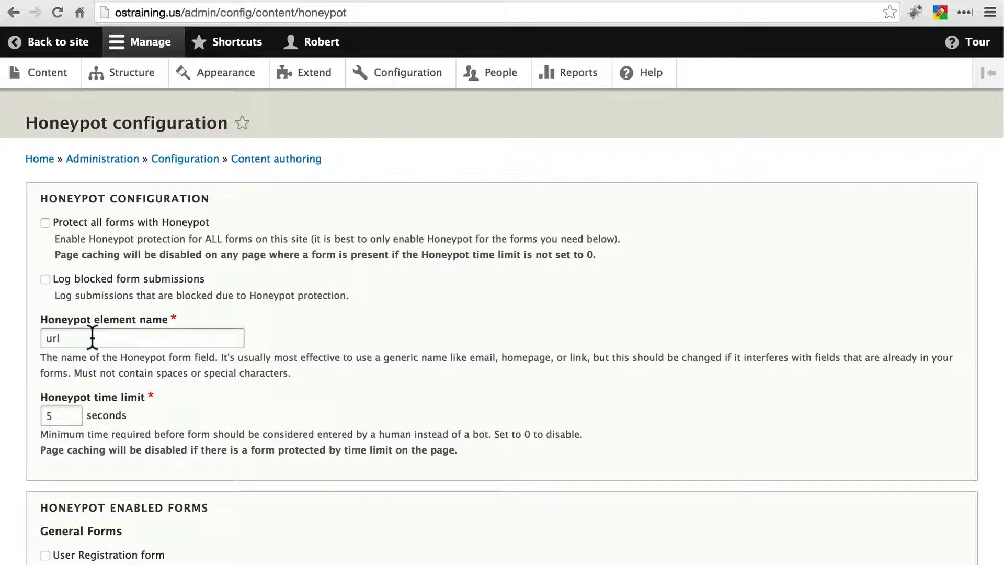
Step: Replace the Honeypot element name 'url' with 'phone'
left_click(76, 339)
key("BackSpace")
key("BackSpace")
key("BackSpace")
type("url")
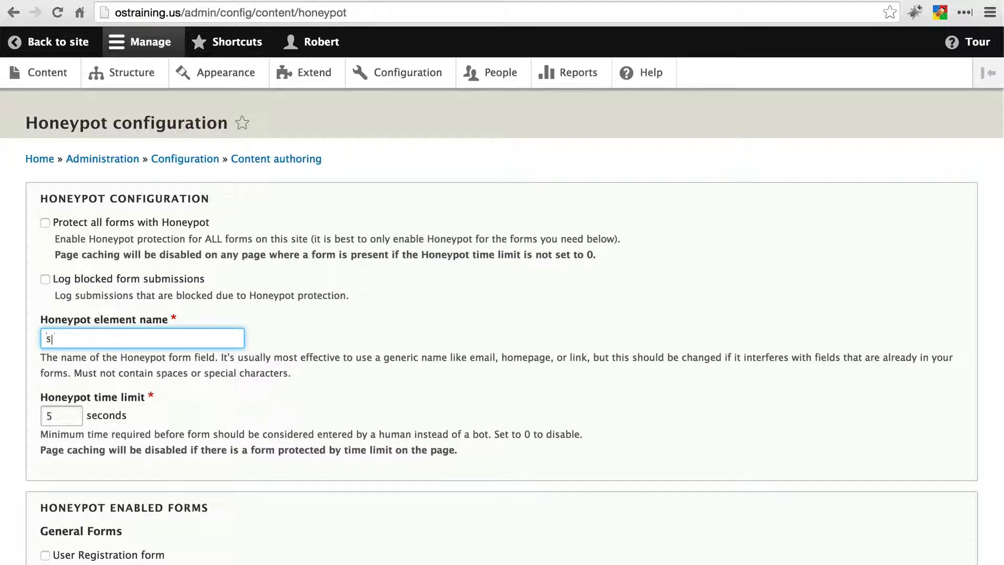
key("BackSpace")
key("BackSpace")
key("BackSpace")
type("phone")
Step: Try 'spam catcher' as the element name, then restore 'phone'
key("super+a")
type("spam catcher")
key("super+a")
type("phone")
scroll(239, 351, "down", 2)
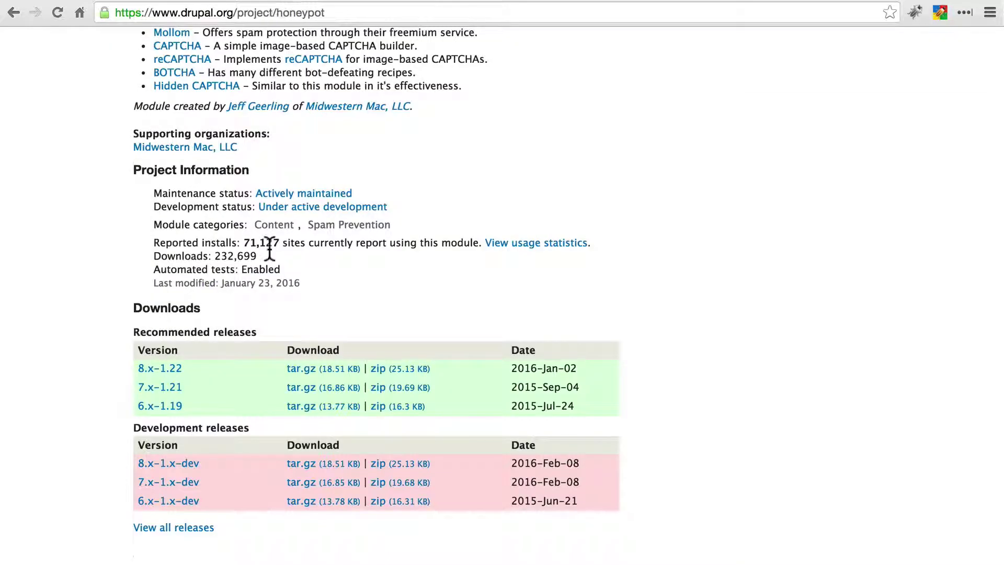
scroll(272, 254, "up", 10)
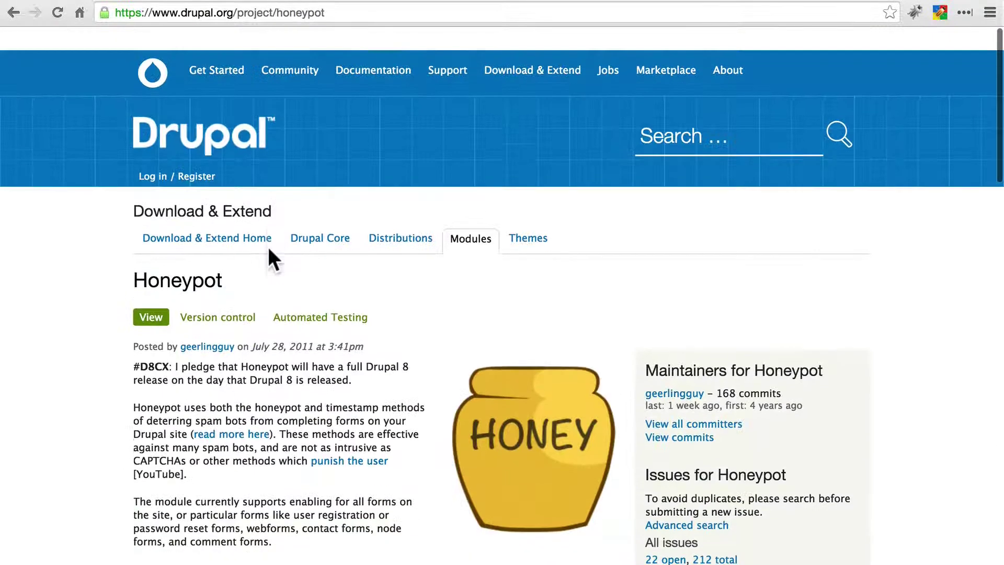
scroll(269, 249, "down", 1)
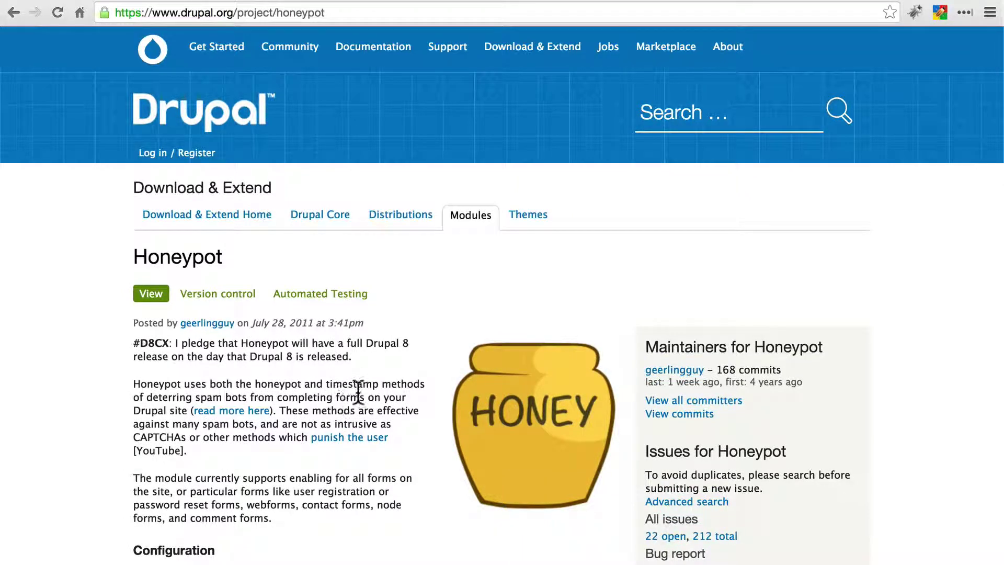
left_click(140, 2)
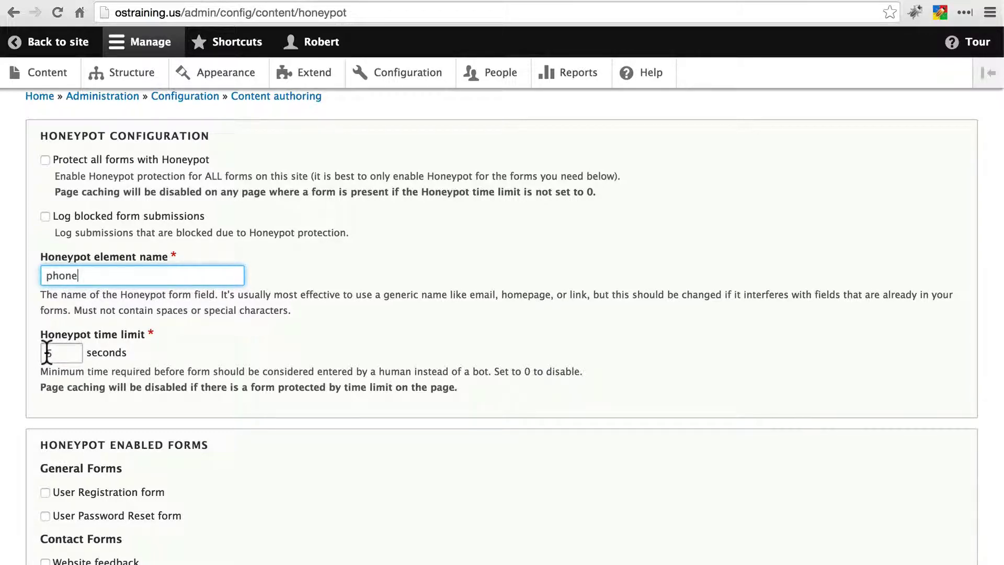
key("Tab")
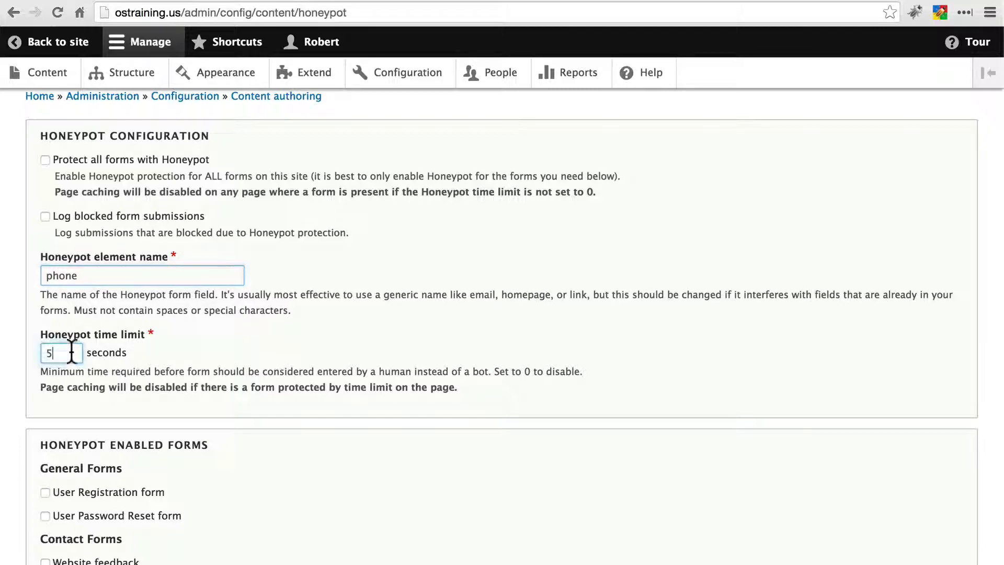
type("1")
left_click(234, 370)
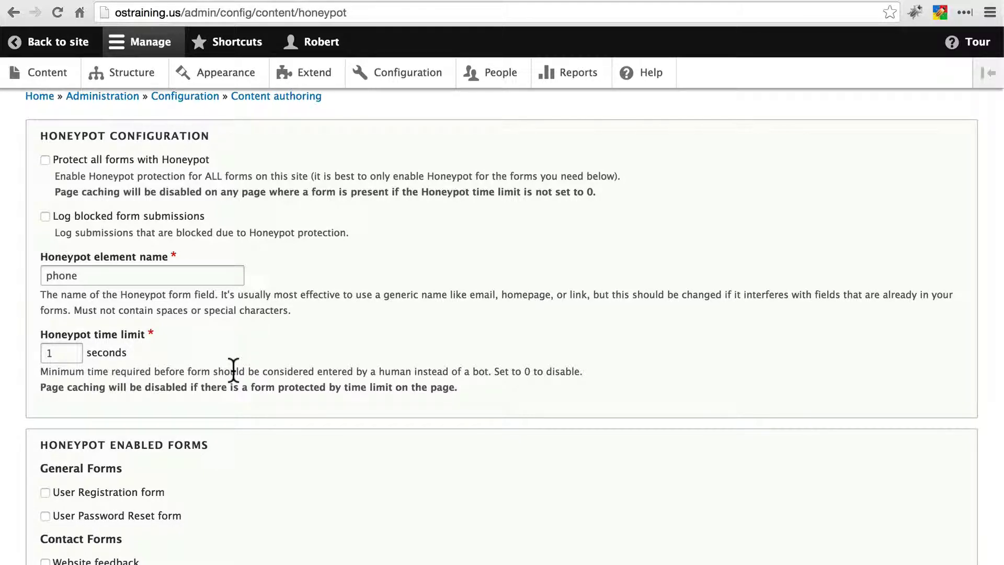
left_click(56, 353)
key("BackSpace")
type("5")
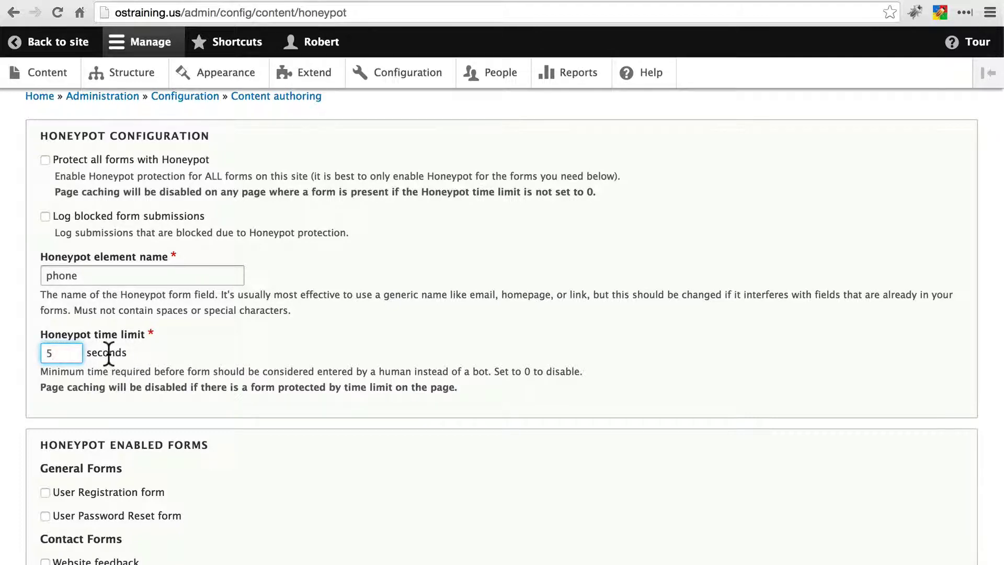
left_click(173, 360)
Step: Try a Honeypot time limit of 10, then change it to 2 seconds
left_click_drag(56, 354, 33, 353)
type("10")
left_click_drag(76, 353, 30, 353)
key("BackSpace")
type("2")
Step: Change the time limit to 3, briefly trying 4, and settle on 3 seconds
left_click(184, 276)
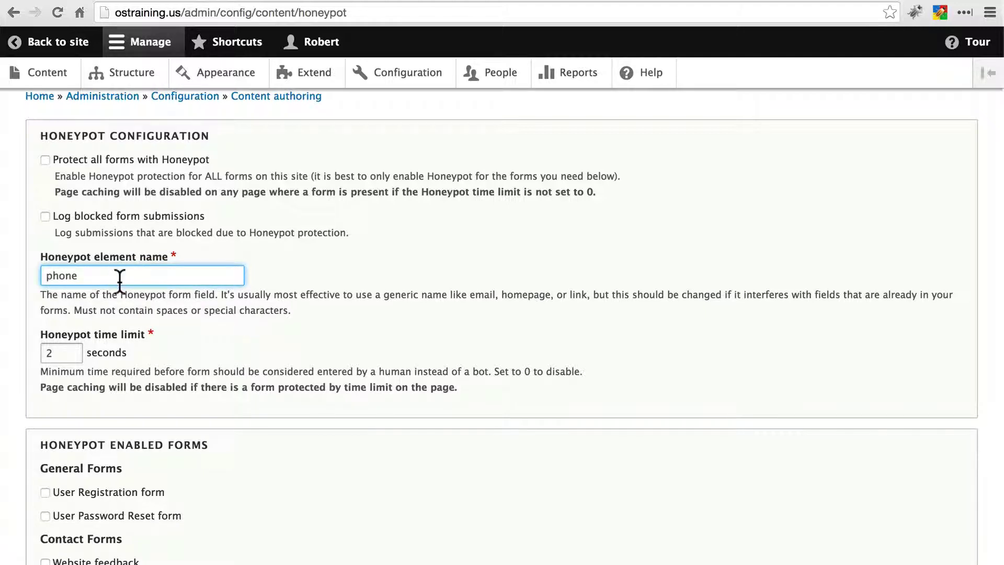
left_click(78, 353)
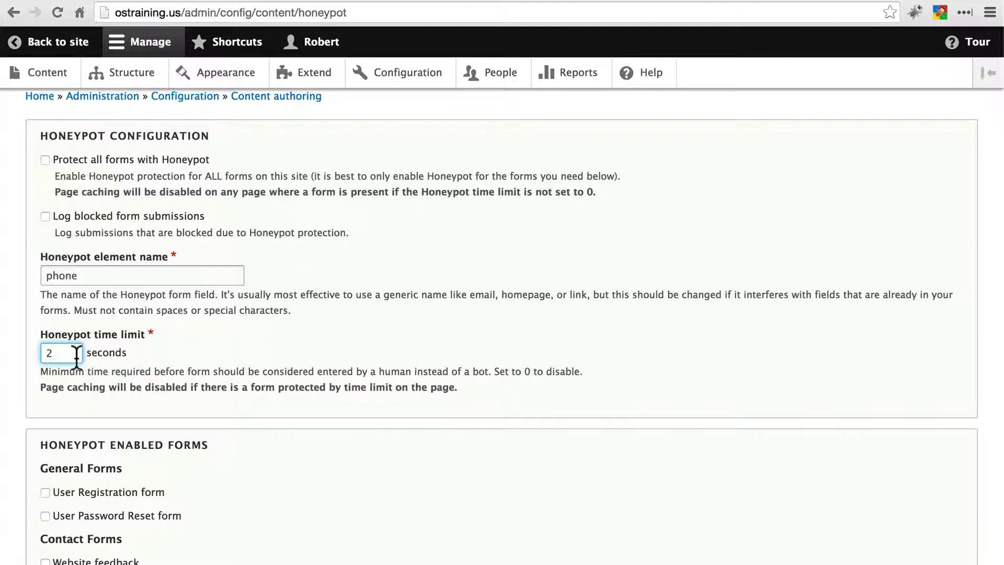
left_click_drag(63, 353, 39, 354)
type("3")
key("BackSpace")
type("4")
key("BackSpace")
type("3")
key("BackSpace")
type("4")
key("BackSpace")
type("3")
Step: Tick User Registration form under General Forms and save the Honeypot configuration
scroll(262, 306, "down", 5)
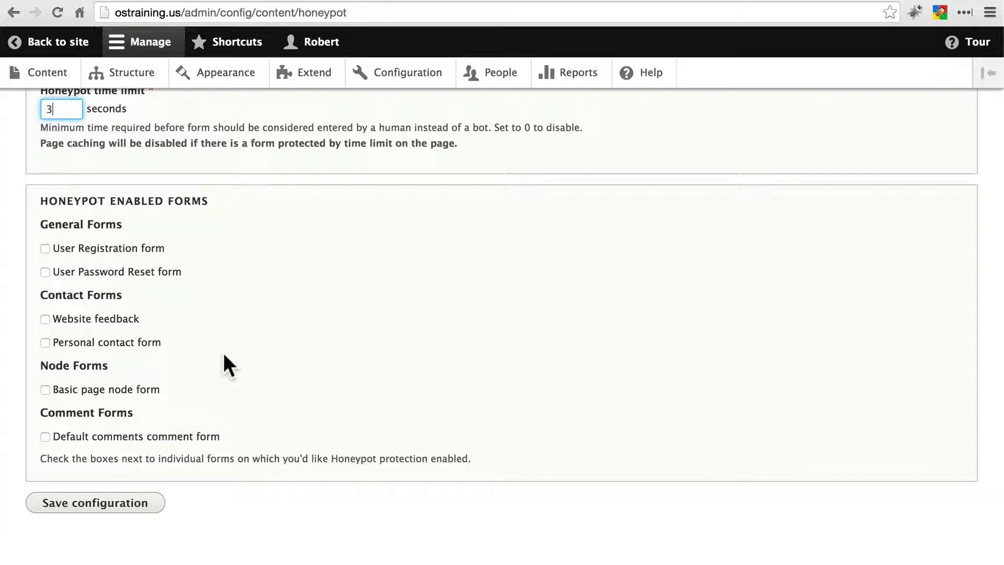
left_click(44, 248)
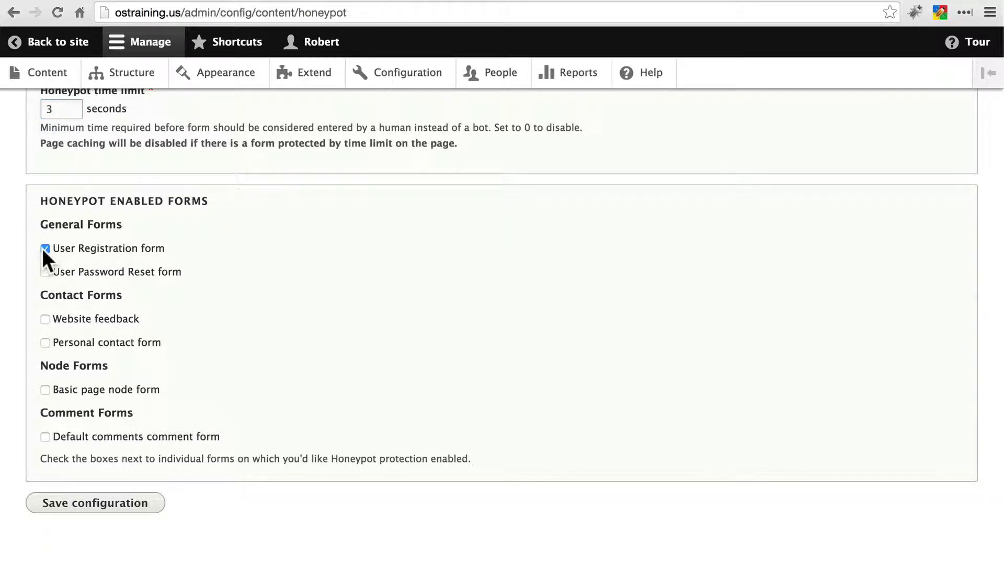
left_click(122, 505)
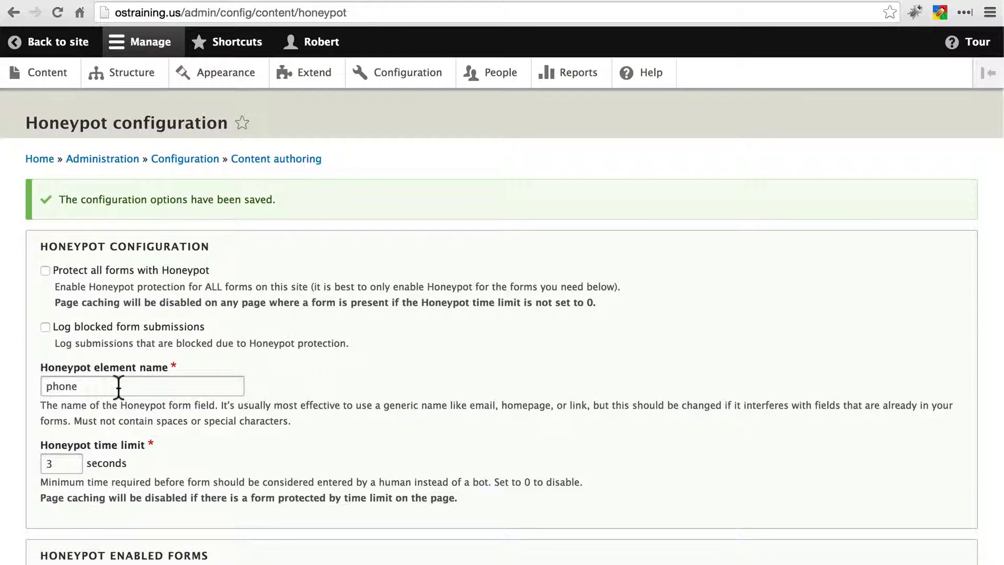
Step: Review the saved settings: element name 'phone' and a 3-second time limit
scroll(161, 403, "down", 3)
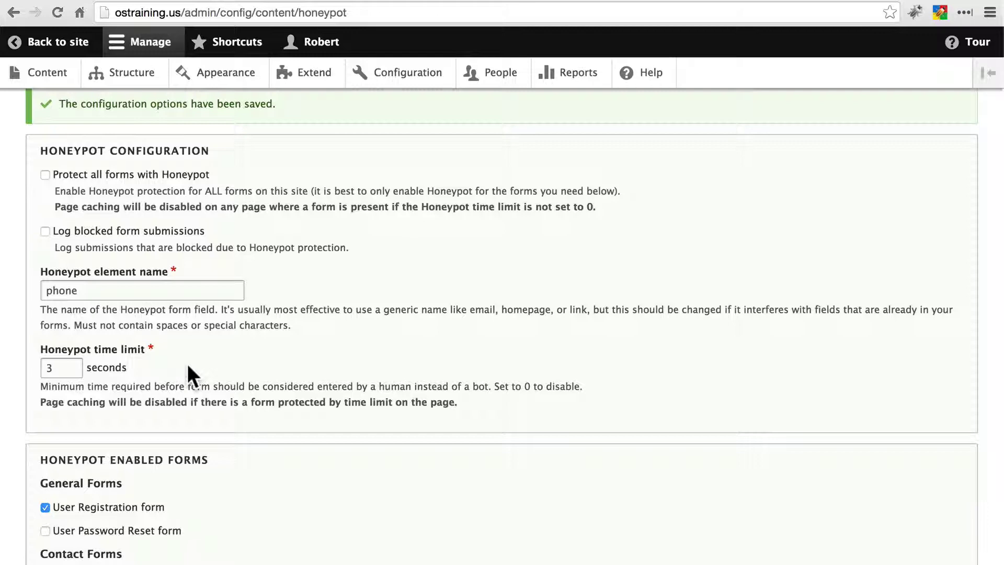
scroll(193, 374, "up", 3)
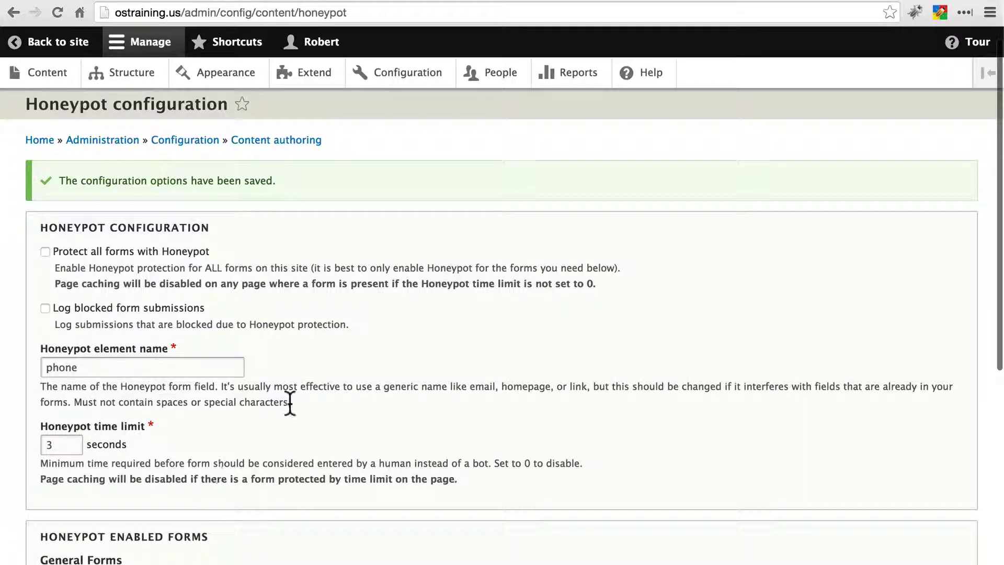
scroll(287, 404, "down", 5)
scroll(236, 231, "down", 3)
scroll(235, 231, "up", 5)
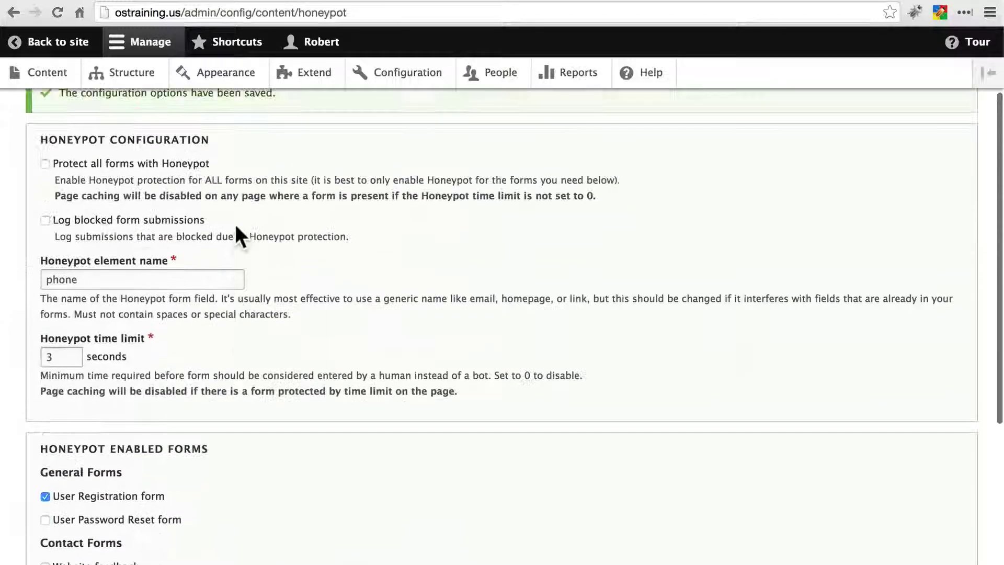
left_click(131, 274)
left_click(70, 355)
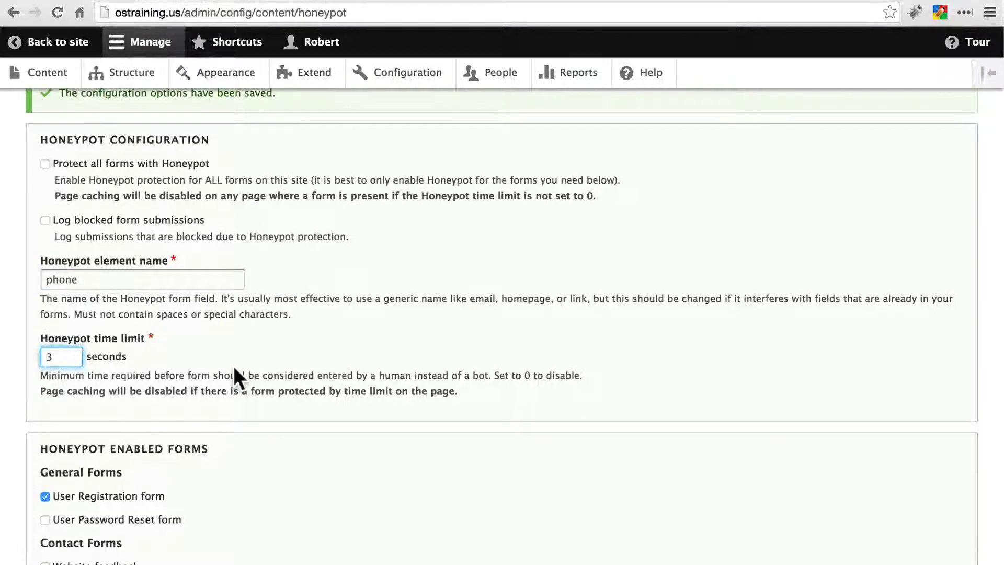
scroll(234, 368, "down", 1)
left_click(224, 316)
scroll(224, 313, "down", 5)
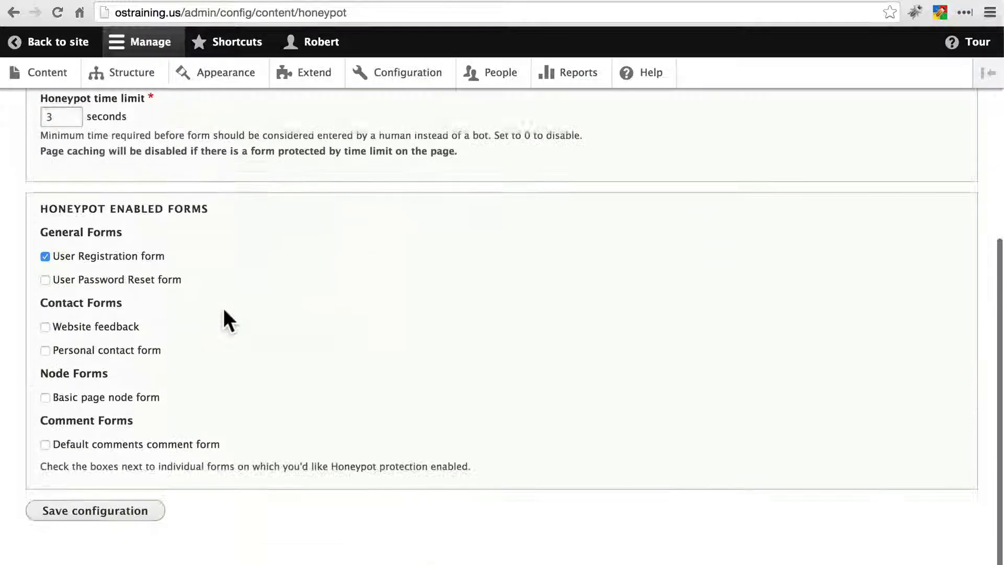